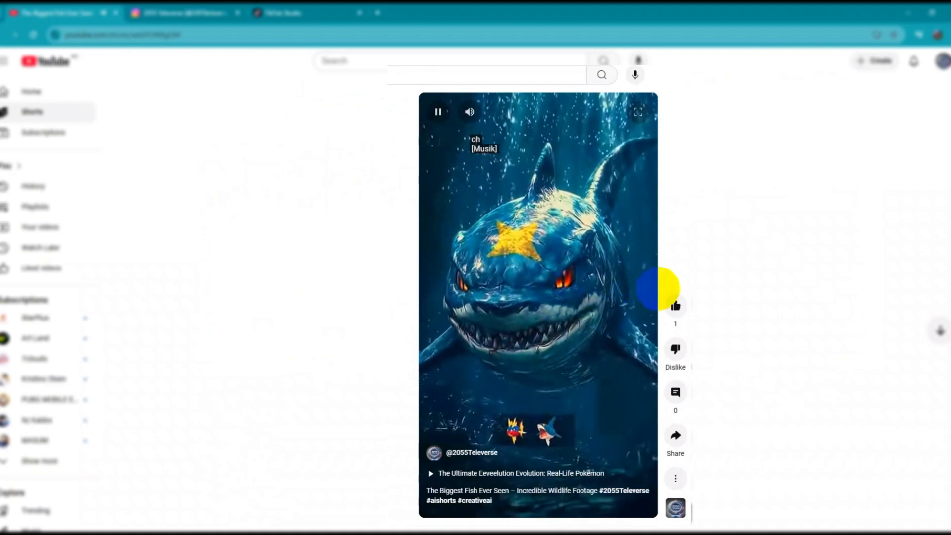
Browse through several AI-generated creature Shorts on the 2055Televerse channel.
scroll(565, 332, "down", 1)
scroll(563, 338, "down", 1)
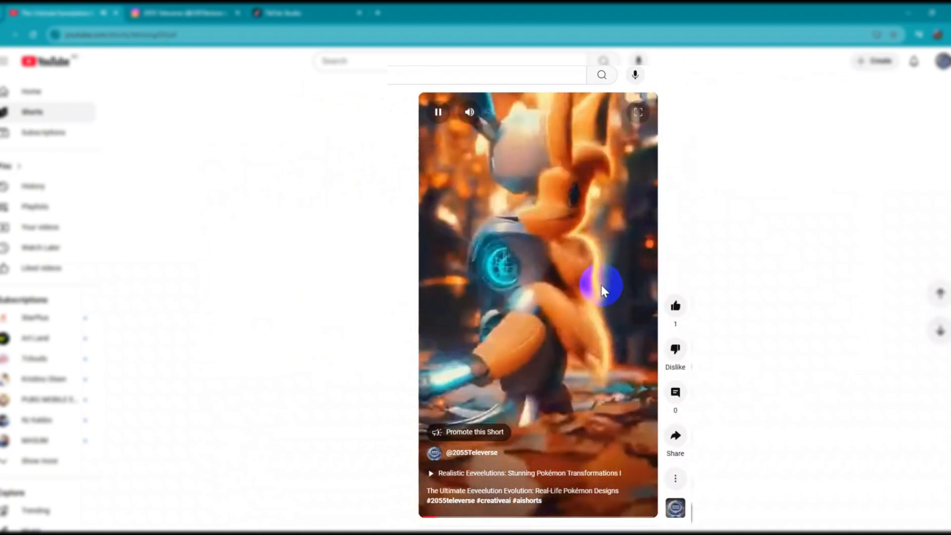
scroll(552, 310, "down", 1)
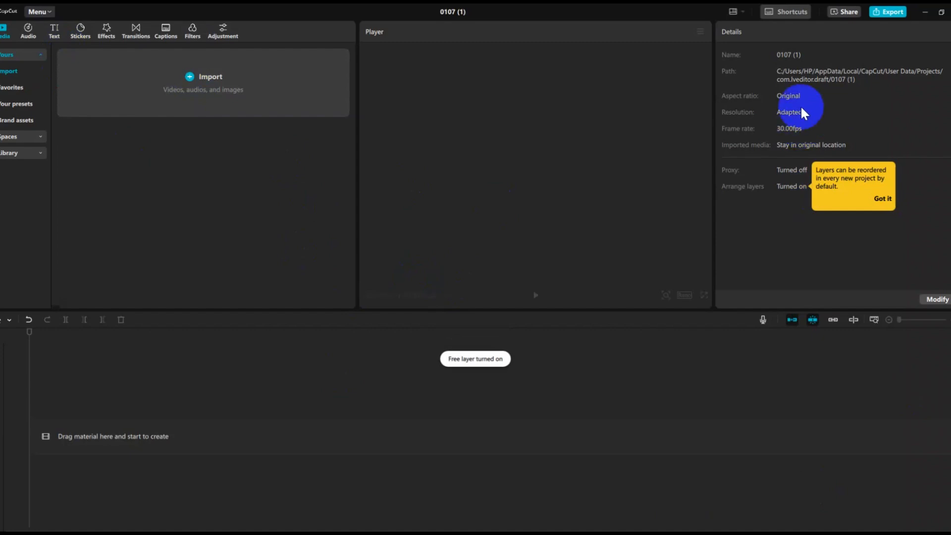
Import ssstik.io_1736251469575.mp4 and ssstik.io_1736251432237.mp4 from drive D and place them end to end on the timeline.
left_click(201, 83)
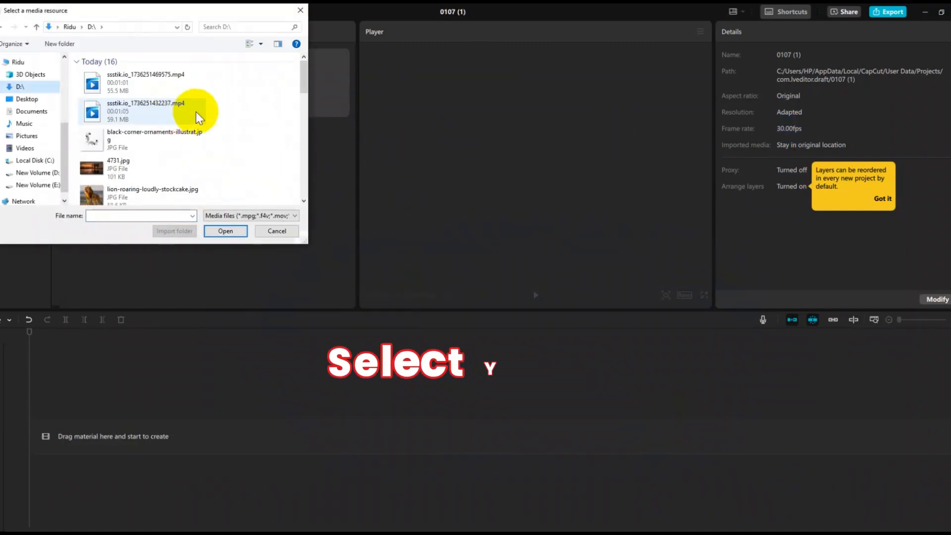
left_click(191, 105)
left_click_drag(247, 115, 158, 82)
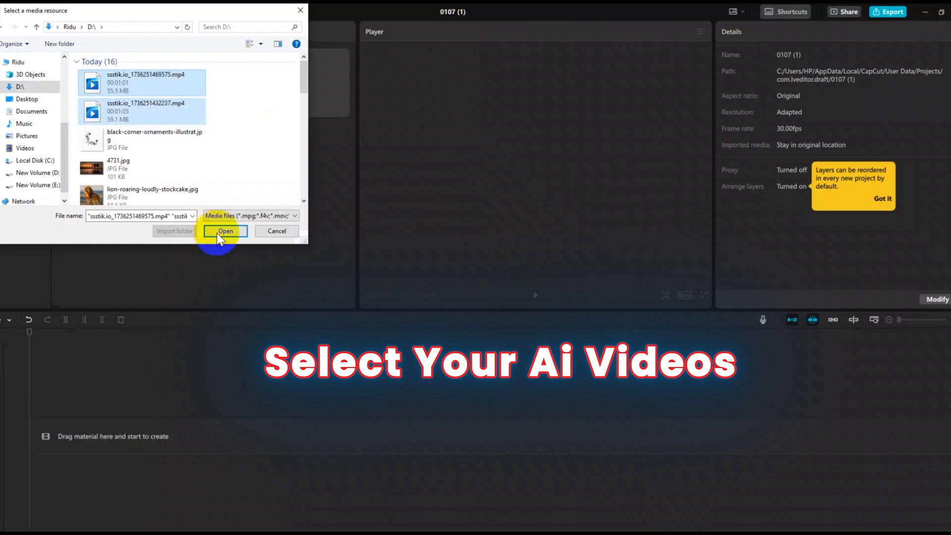
left_click(224, 234)
left_click_drag(88, 99, 77, 432)
left_click(290, 401)
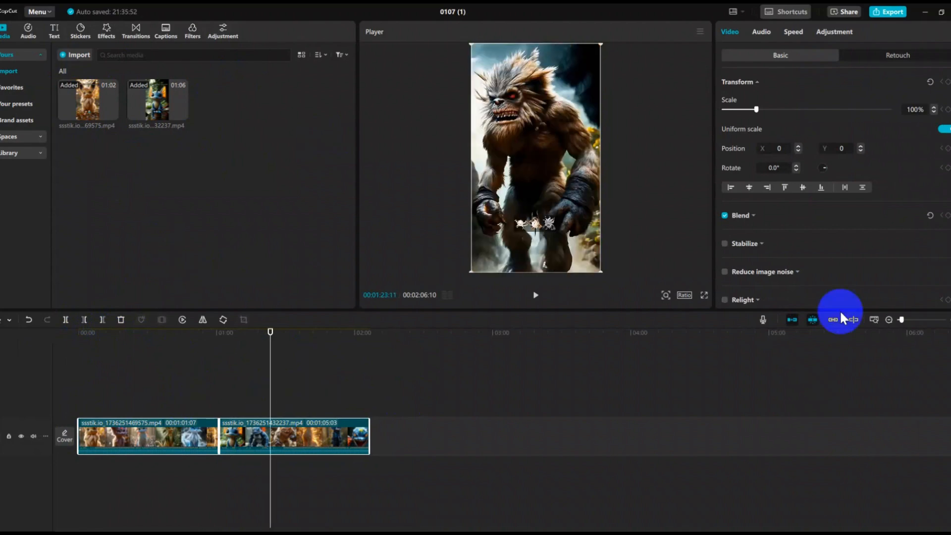
Extract the audio from both video clips on the timeline.
left_click_drag(906, 322, 905, 325)
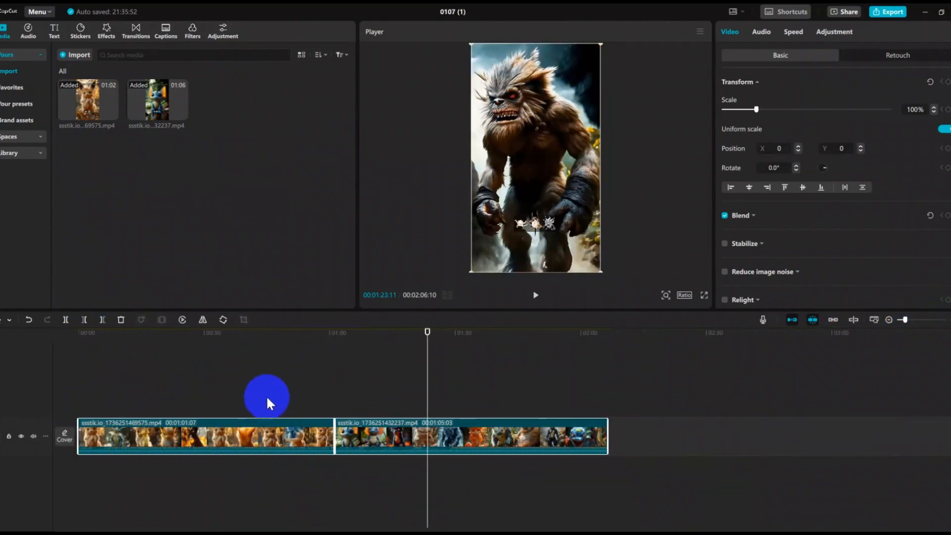
left_click(702, 426)
left_click(273, 430)
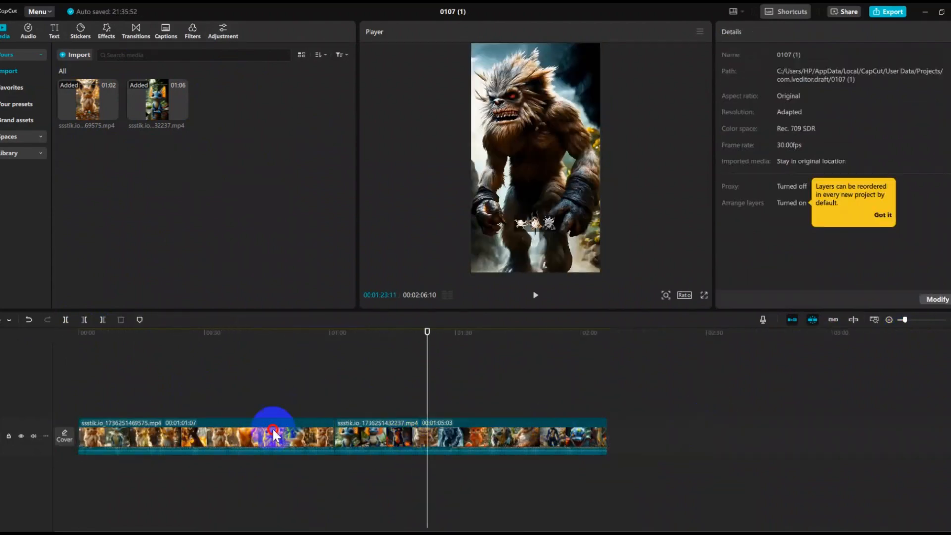
right_click(233, 431)
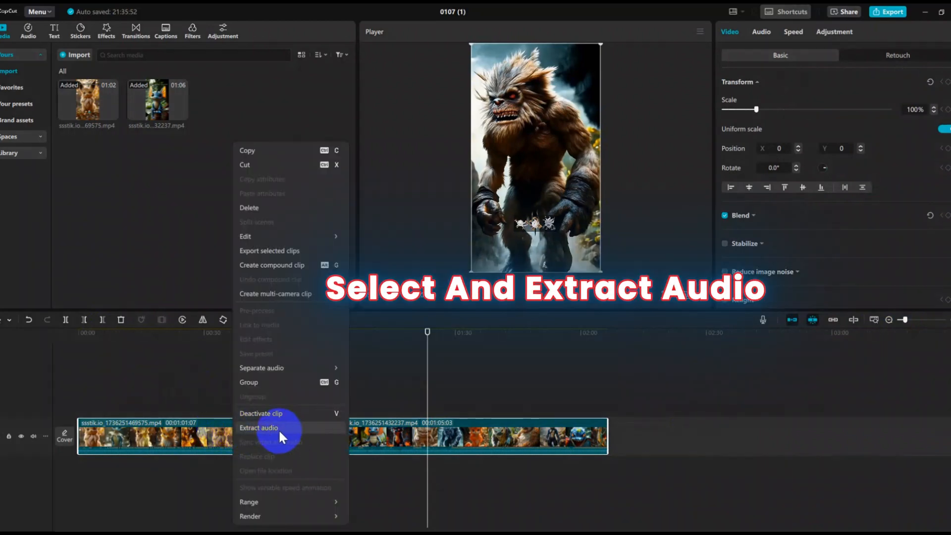
left_click(270, 429)
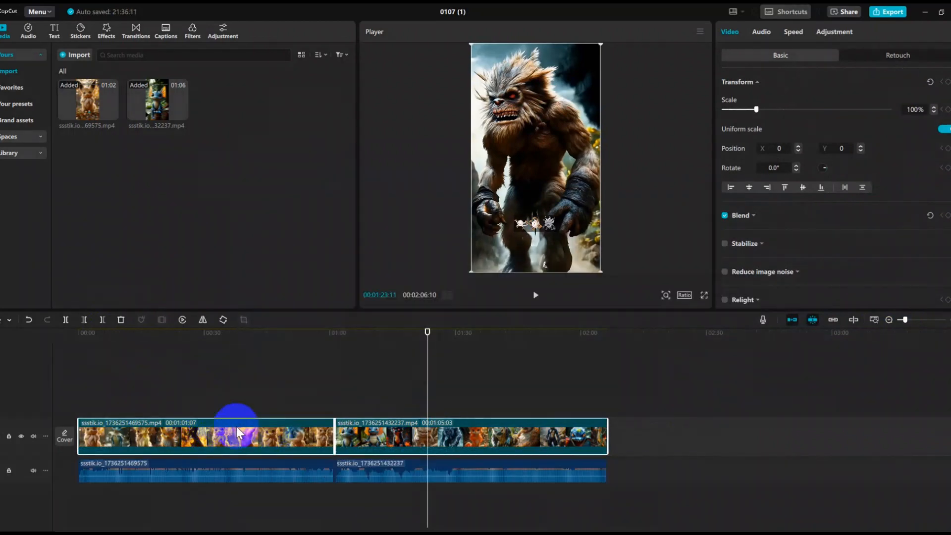
Trim away the opening of the first video clip up to 00:00:14:21.
left_click(301, 407)
left_click(277, 438)
scroll(304, 388, "up", 5)
left_click(479, 440)
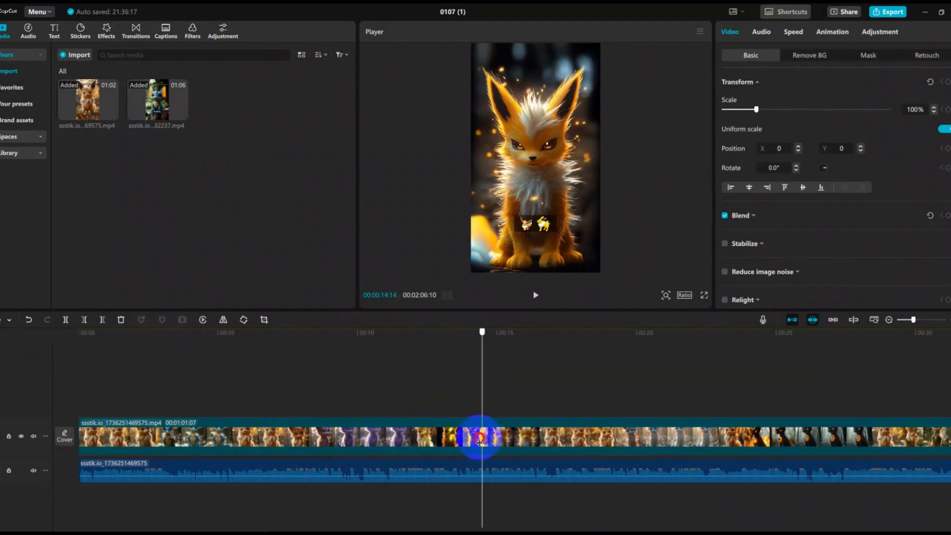
left_click(423, 436)
left_click_drag(423, 436, 488, 443)
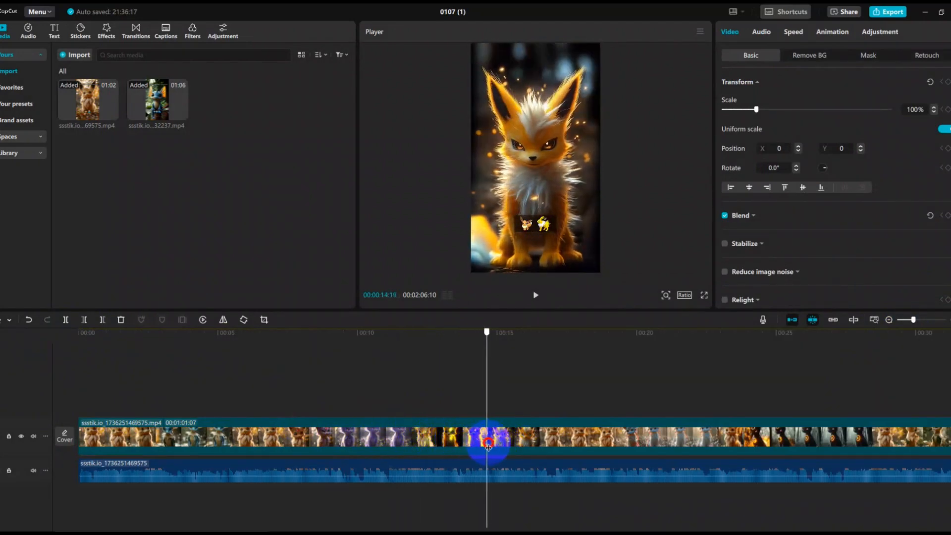
left_click(419, 421)
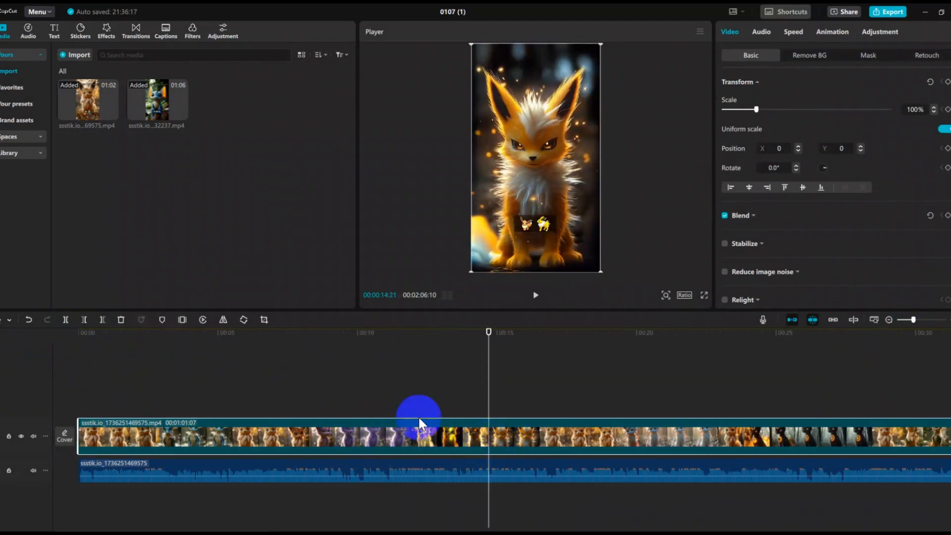
left_click(85, 320)
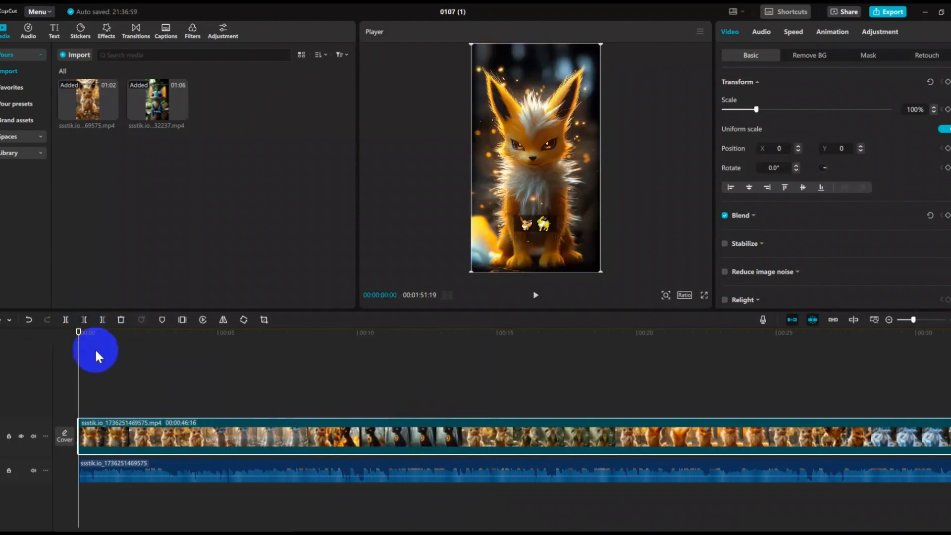
Play the trimmed first clip from its start and split it at 00:00:06:09.
key("space")
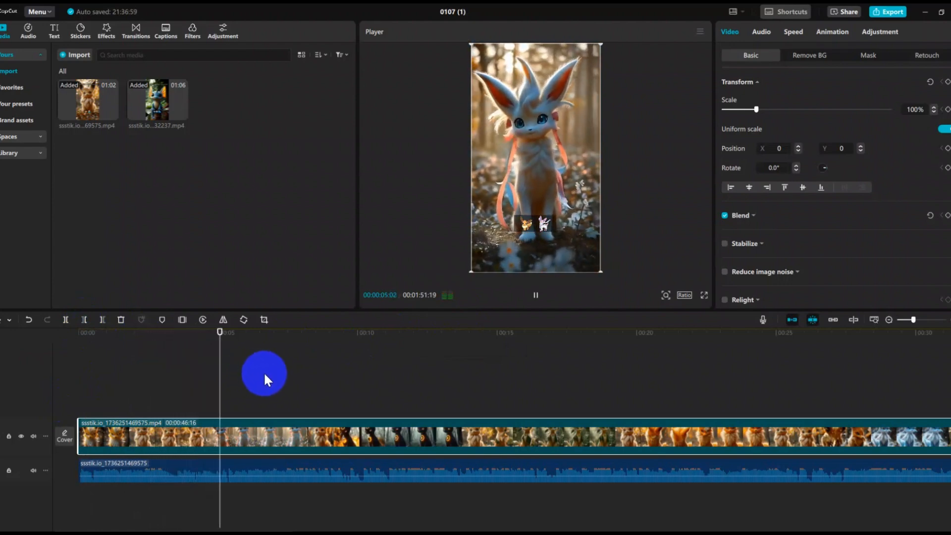
key("space")
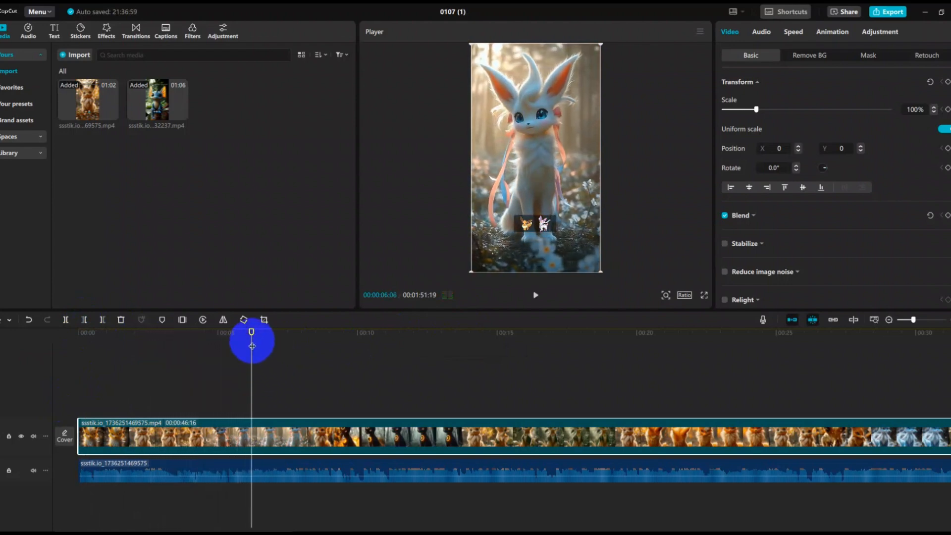
left_click_drag(253, 346, 255, 349)
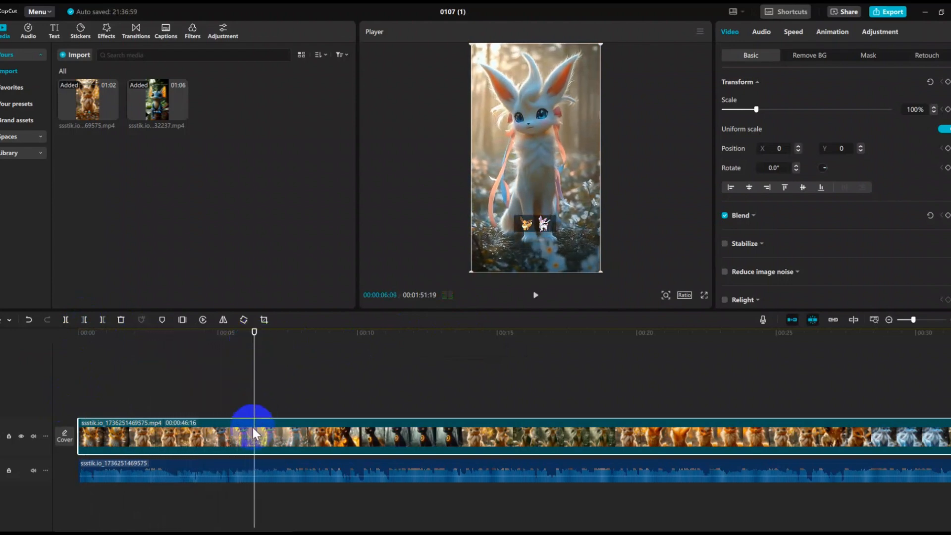
left_click(67, 321)
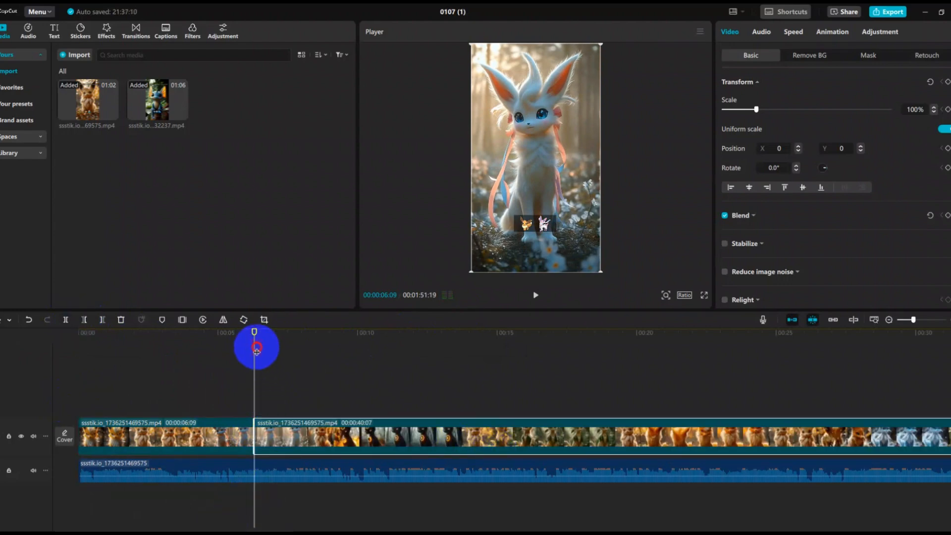
Trim away the start of the segment after the first split, up to 00:00:08:05.
left_click_drag(257, 351, 412, 402)
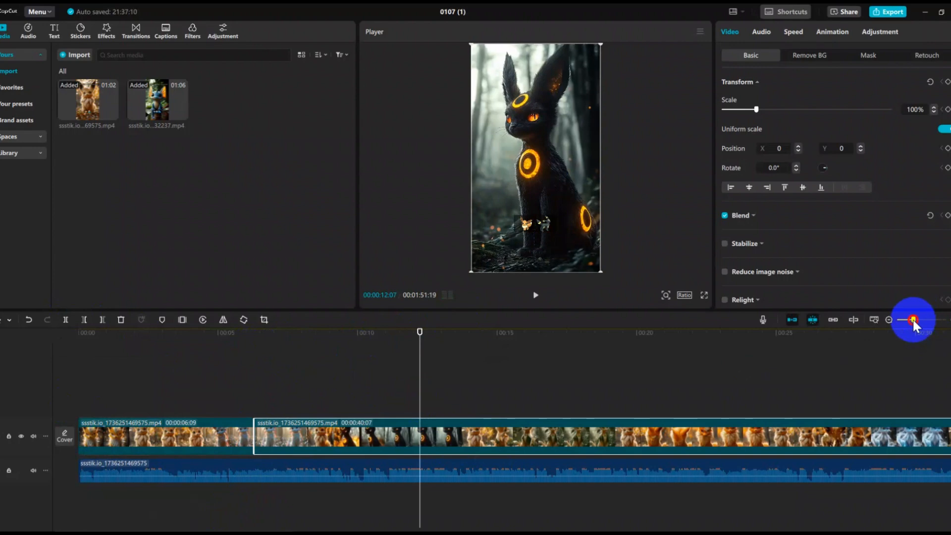
left_click_drag(913, 318, 909, 319)
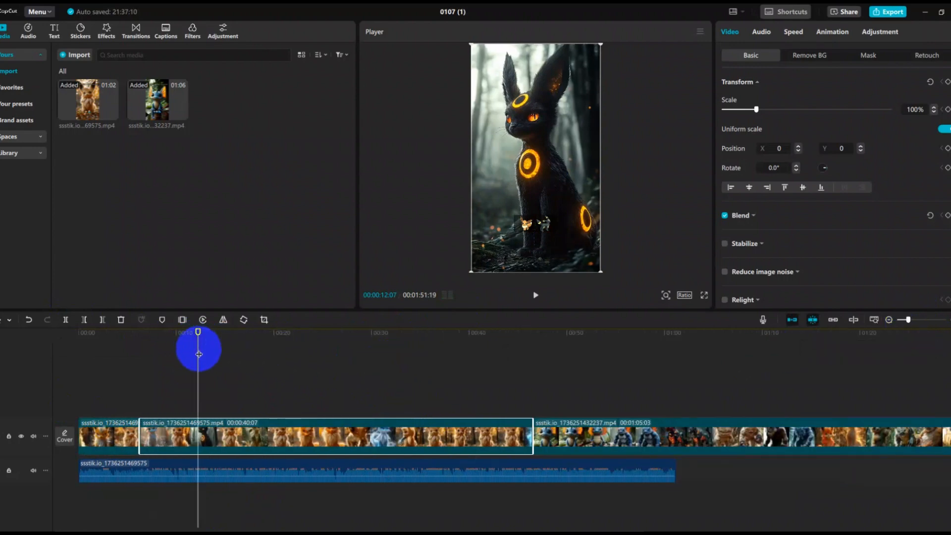
left_click_drag(199, 354, 158, 377)
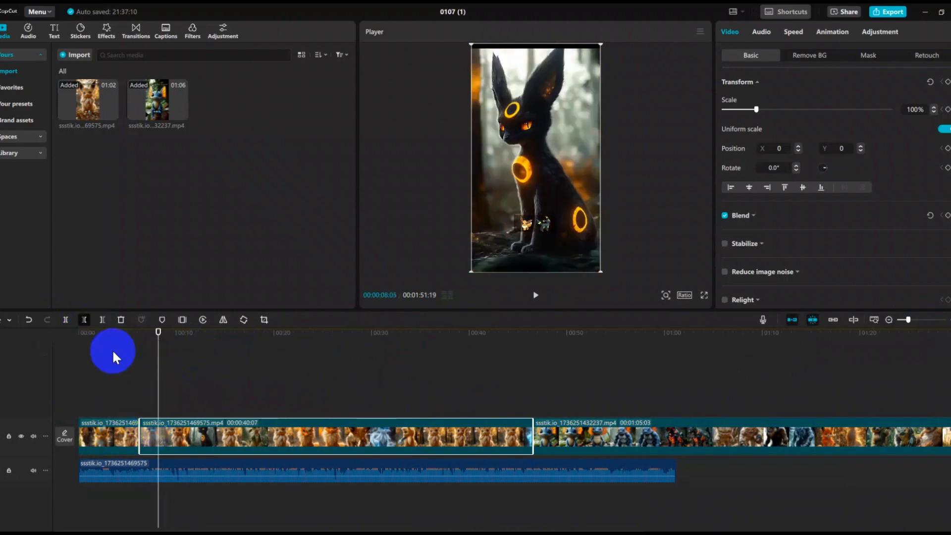
key("q")
Preview the segment with the black creature and split it at 00:00:10:25, before the next transformation.
key("space")
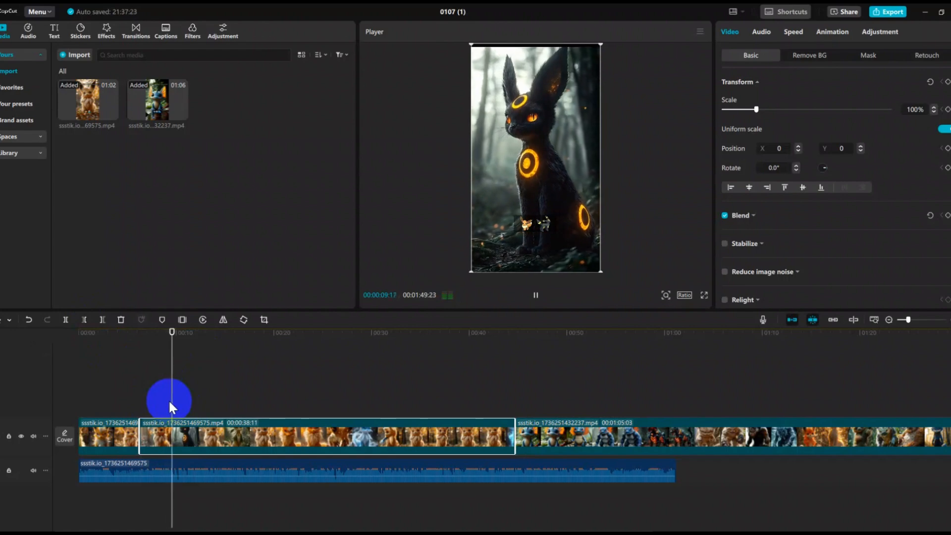
key("space")
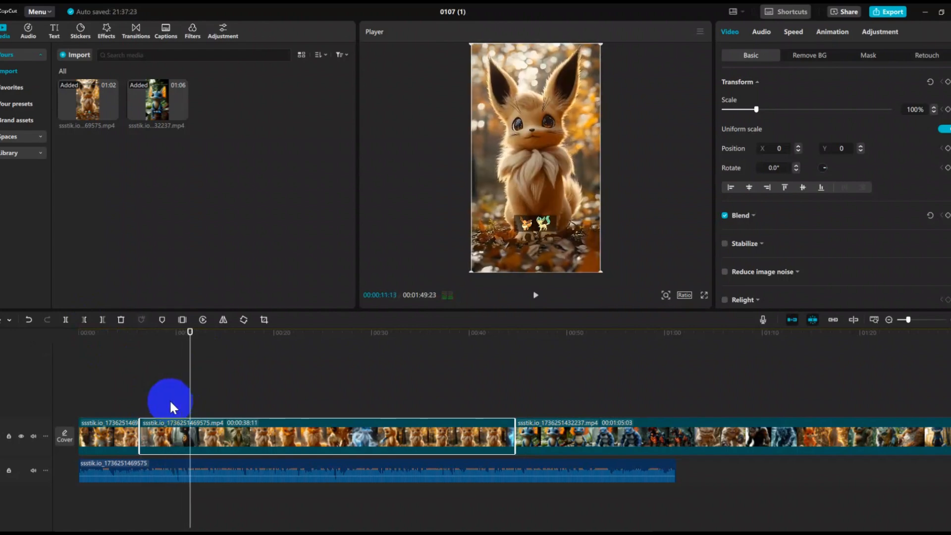
left_click(187, 378)
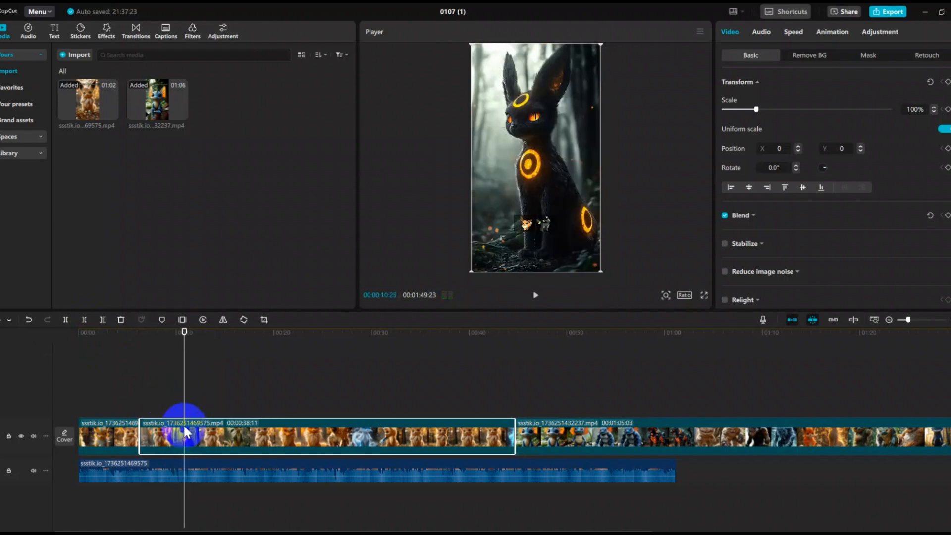
left_click(66, 320)
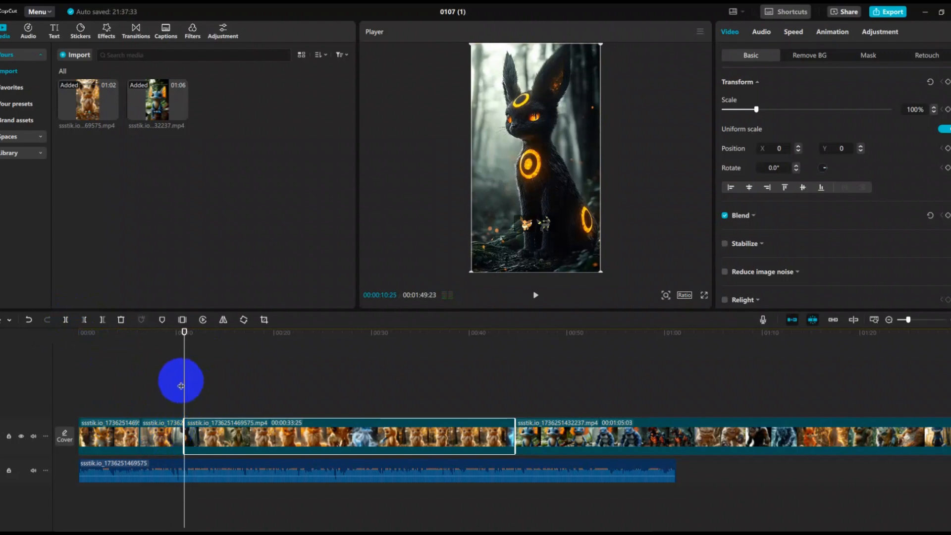
Trim just over a second off the start of the leafy creature's segment and split it at 00:00:15:06.
left_click_drag(186, 387, 268, 427)
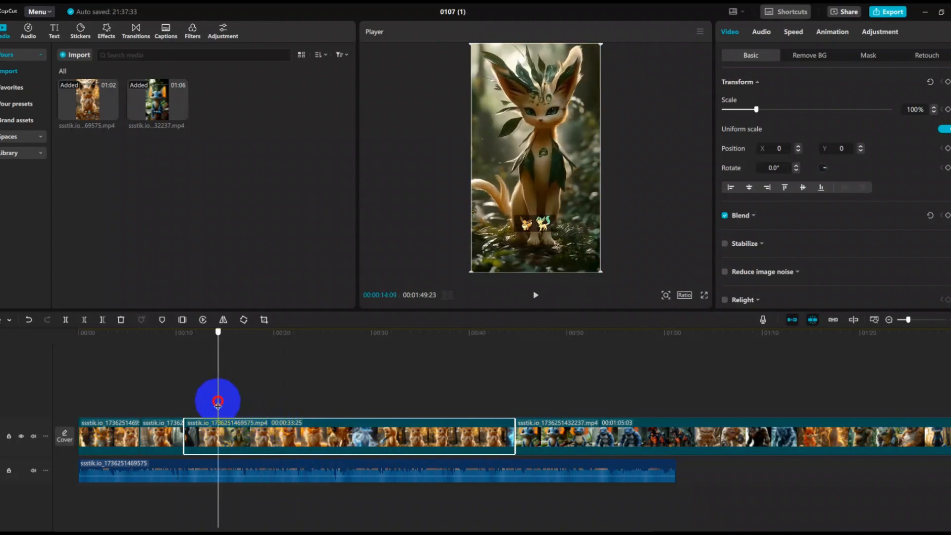
left_click_drag(218, 404, 191, 409)
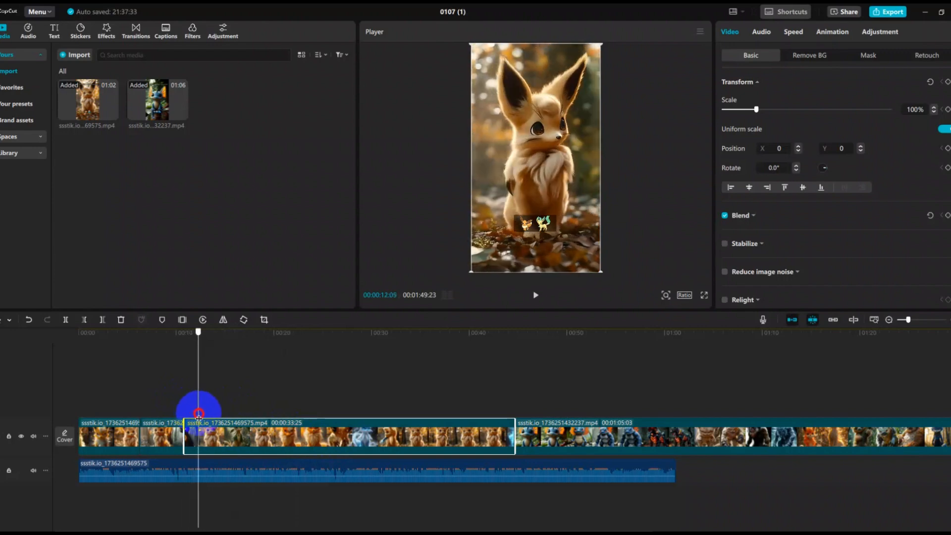
left_click(85, 320)
left_click_drag(193, 365, 228, 384)
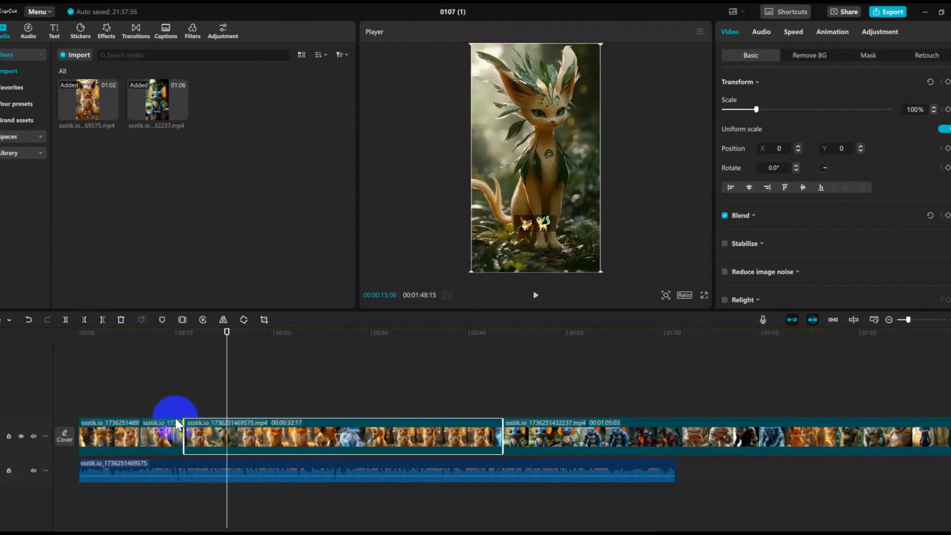
left_click(66, 320)
Trim just over a second off the start of the orange fire creature's segment and split it at 00:00:18:26.
left_click_drag(227, 332, 257, 389)
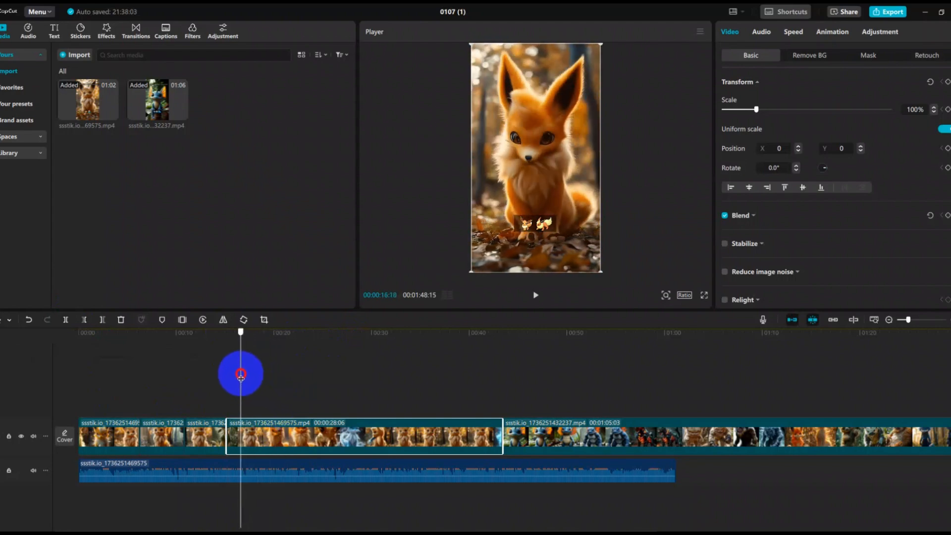
left_click(85, 319)
left_click_drag(240, 355, 261, 374)
left_click(258, 439)
left_click(66, 319)
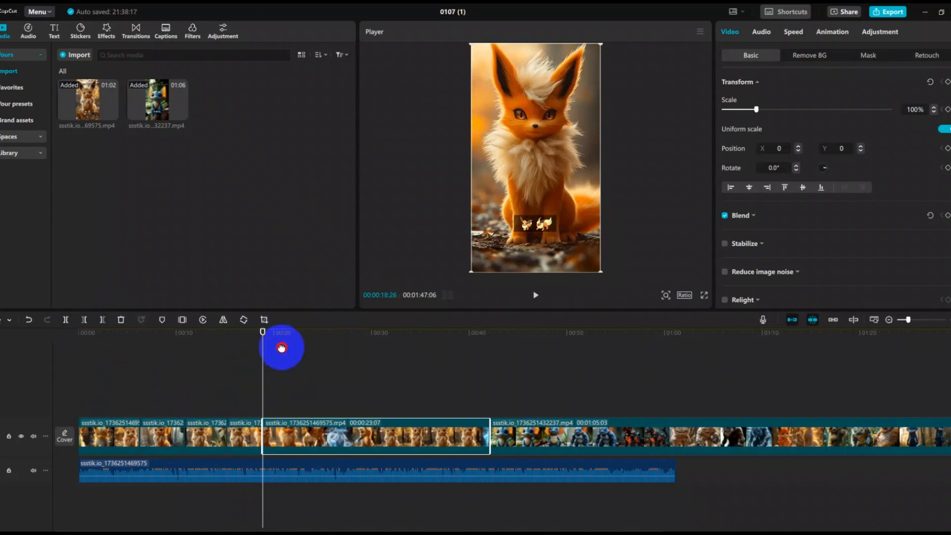
Trim just over a second off the start of the first video's last segment and cut off its end at 00:00:30:10.
left_click_drag(263, 333, 276, 436)
left_click(84, 320)
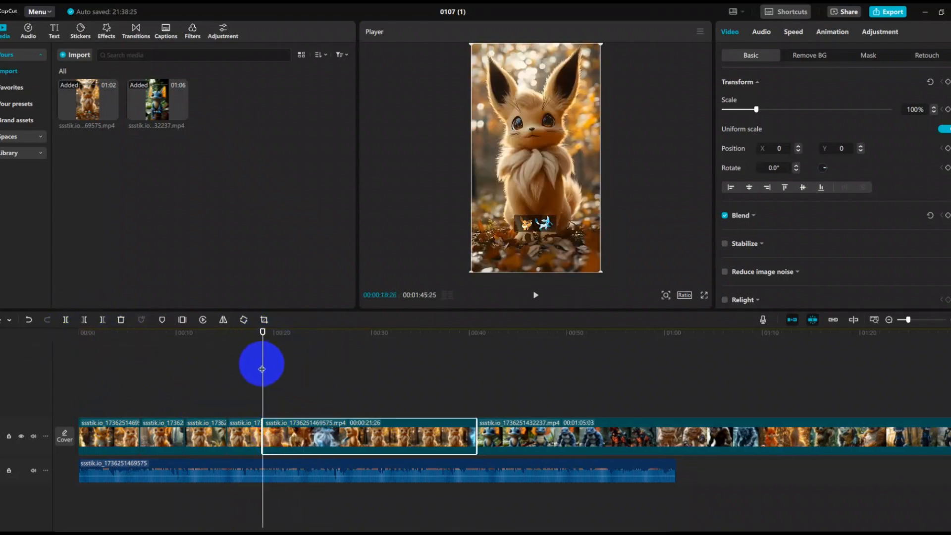
left_click_drag(262, 361, 375, 415)
left_click(103, 320)
Cut off the extracted audio after 00:00:30:10 and delete the second video clip from the timeline.
left_click(379, 472)
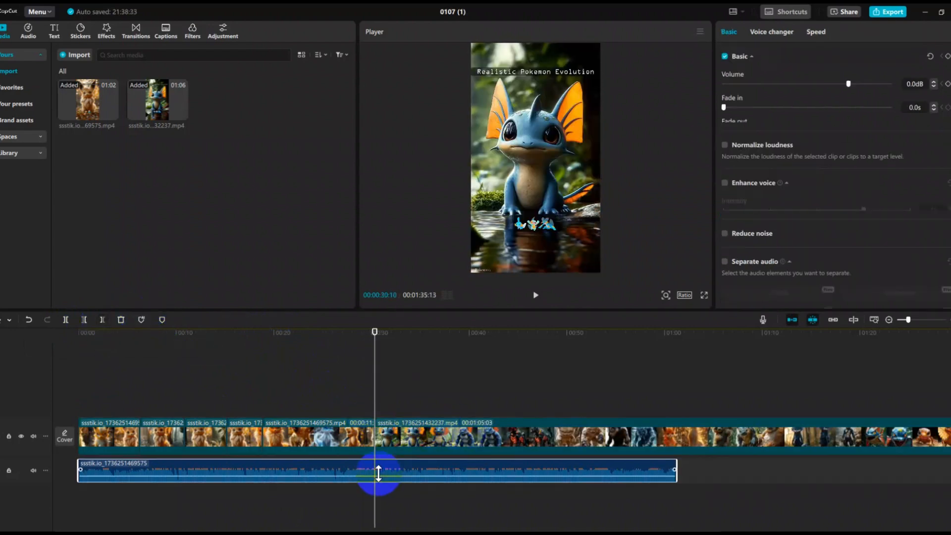
left_click(99, 321)
left_click(399, 441)
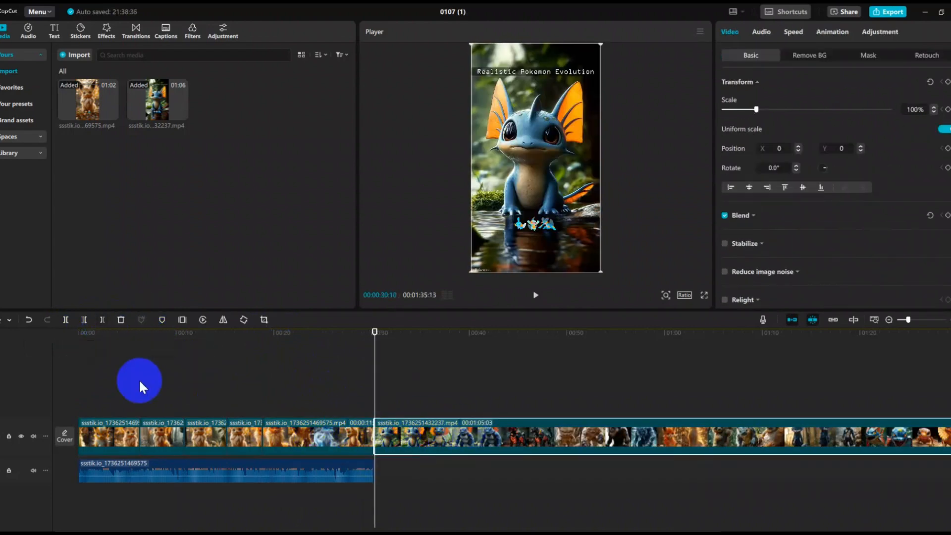
left_click(121, 319)
Return the playhead to the start of the shortened timeline.
left_click_drag(376, 333, 78, 333)
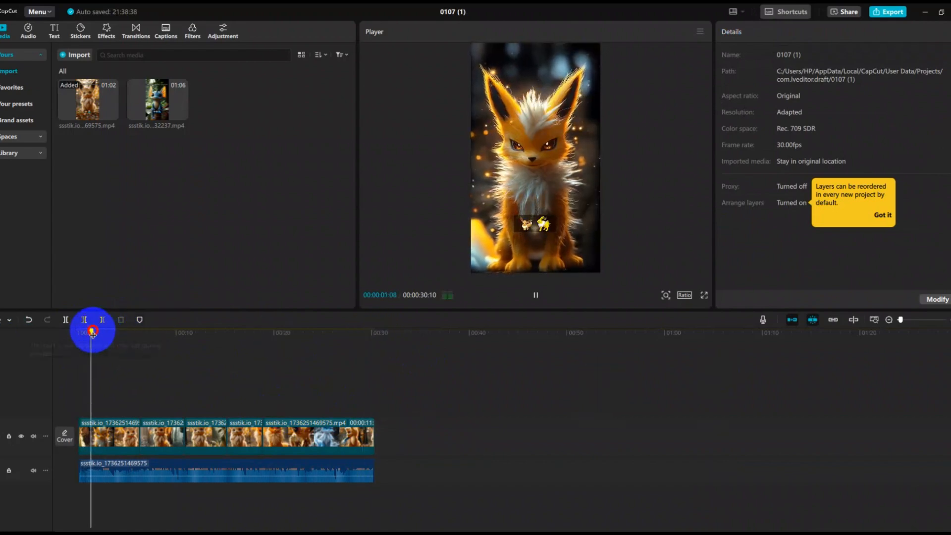
left_click(315, 392)
left_click_drag(315, 393, 3, 389)
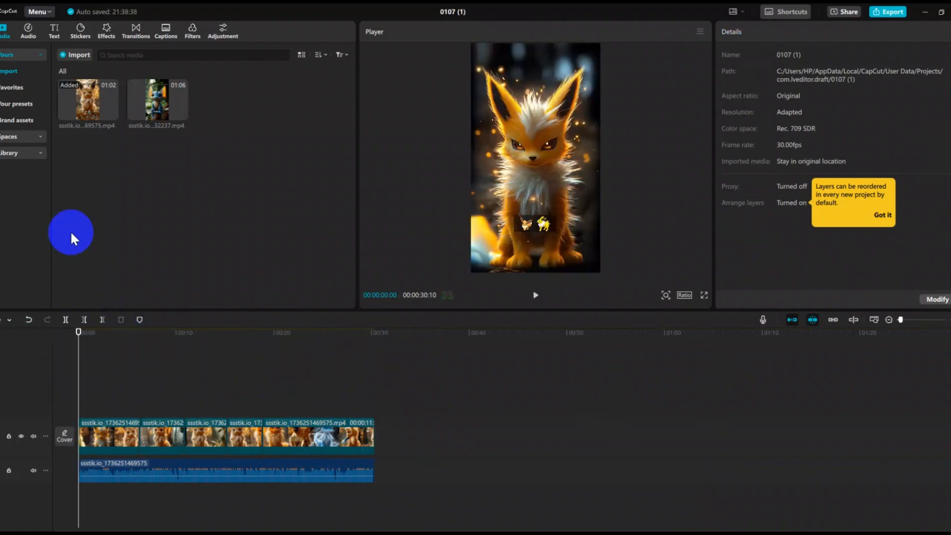
Add the Amber filter above the video and stretch it across the whole 30-second timeline.
left_click(186, 31)
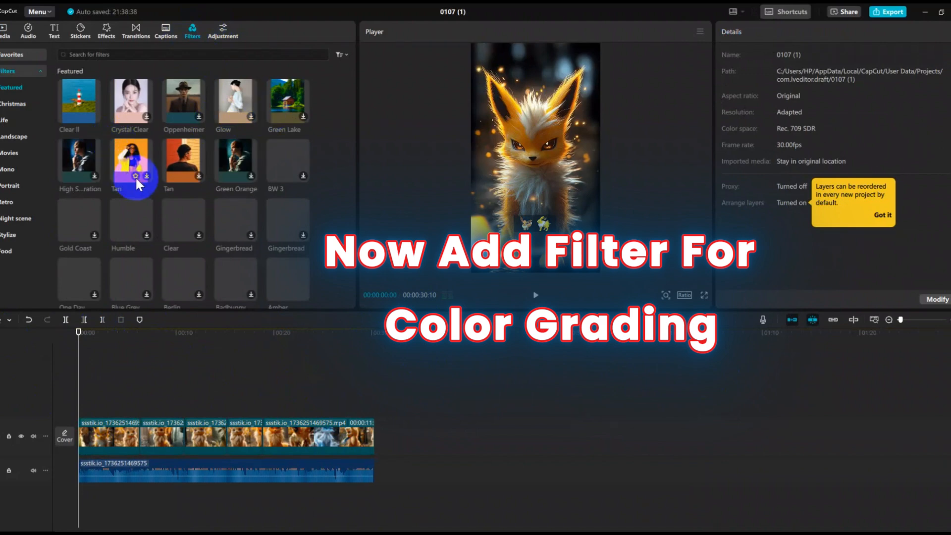
scroll(183, 194, "down", 3)
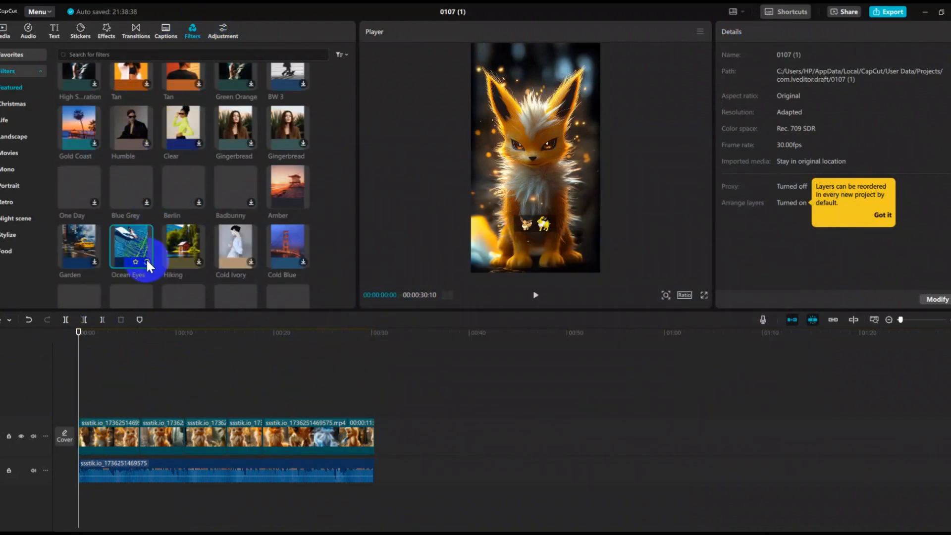
left_click(146, 261)
left_click(282, 180)
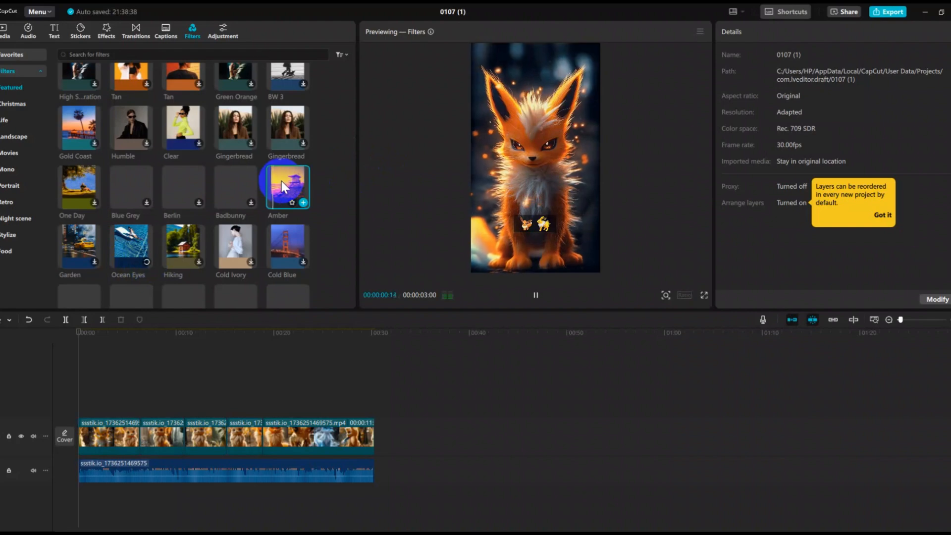
left_click_drag(301, 203, 376, 408)
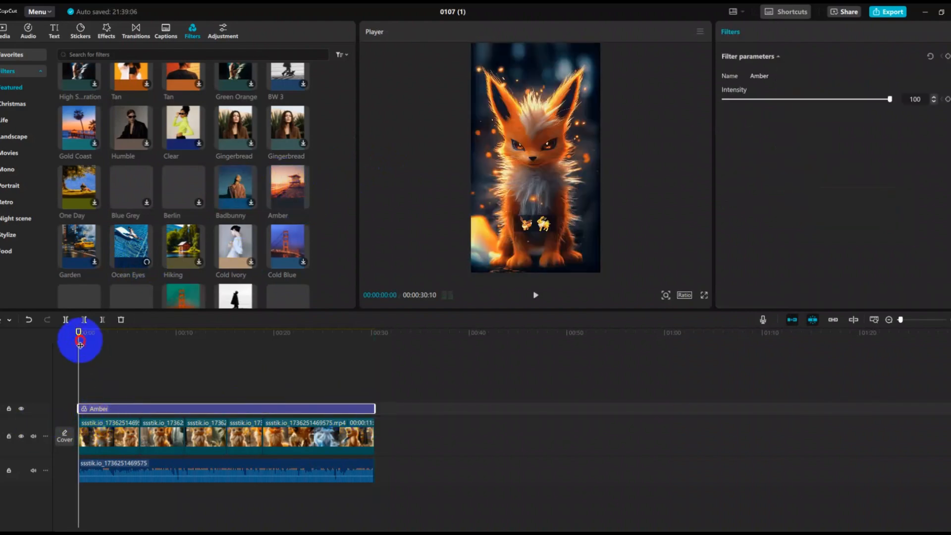
Add the trending Dizzy video effect at the start and extend it to the end of the video.
left_click(105, 30)
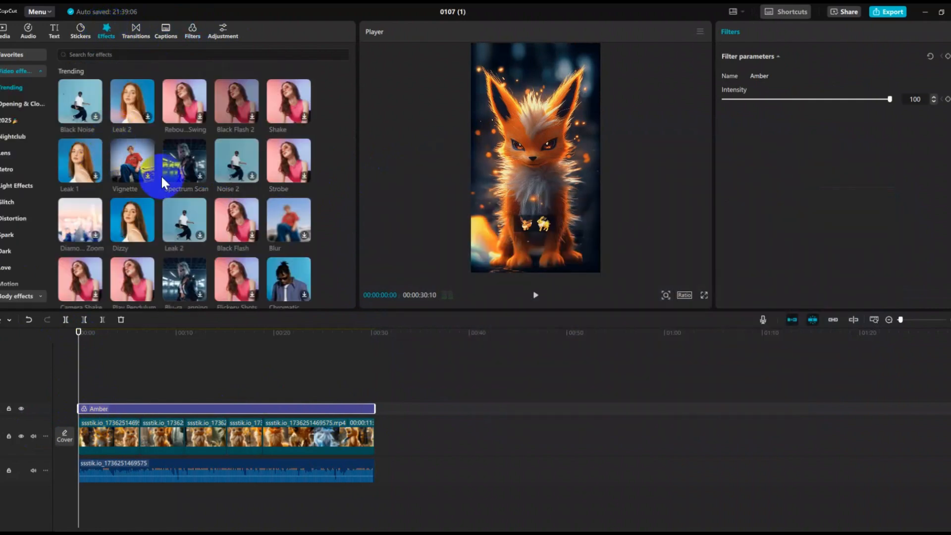
scroll(99, 193, "down", 1)
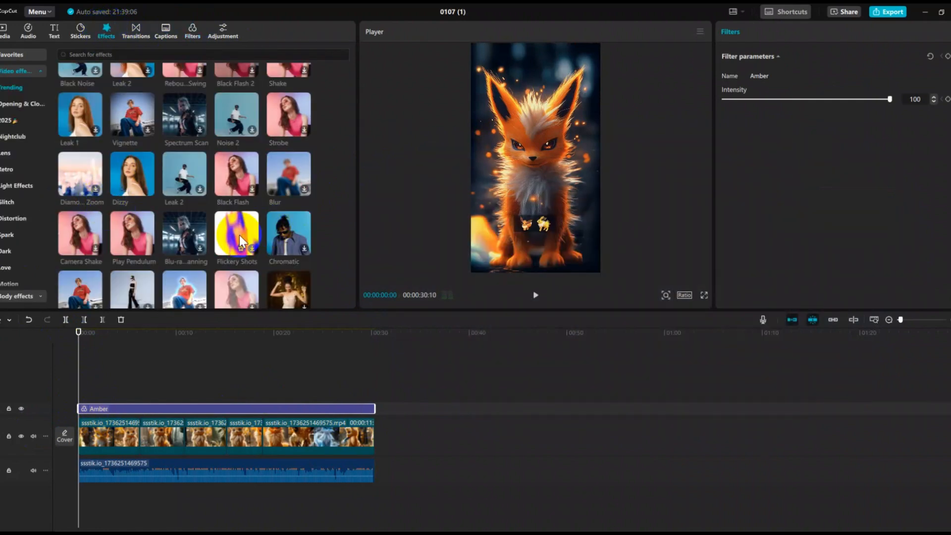
scroll(232, 224, "down", 1)
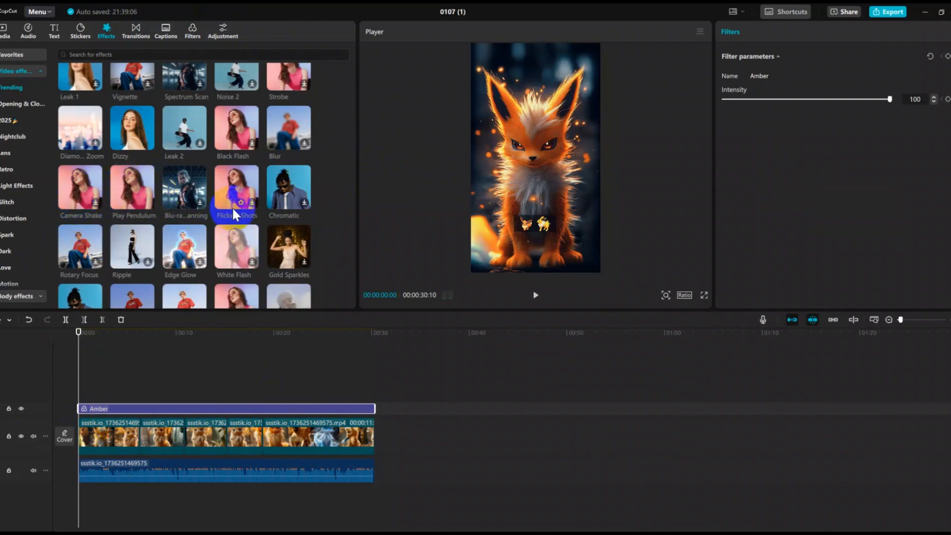
scroll(232, 207, "down", 1)
scroll(242, 249, "up", 3)
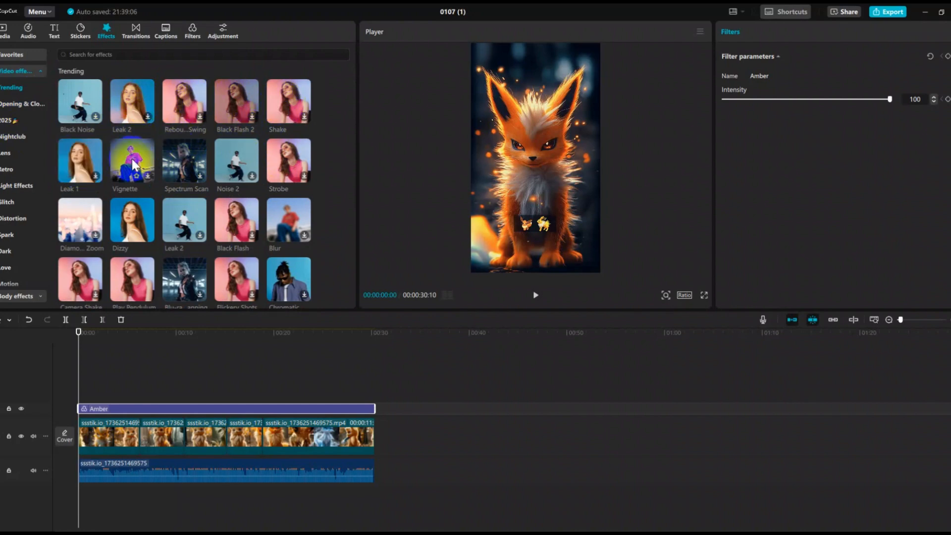
left_click(147, 233)
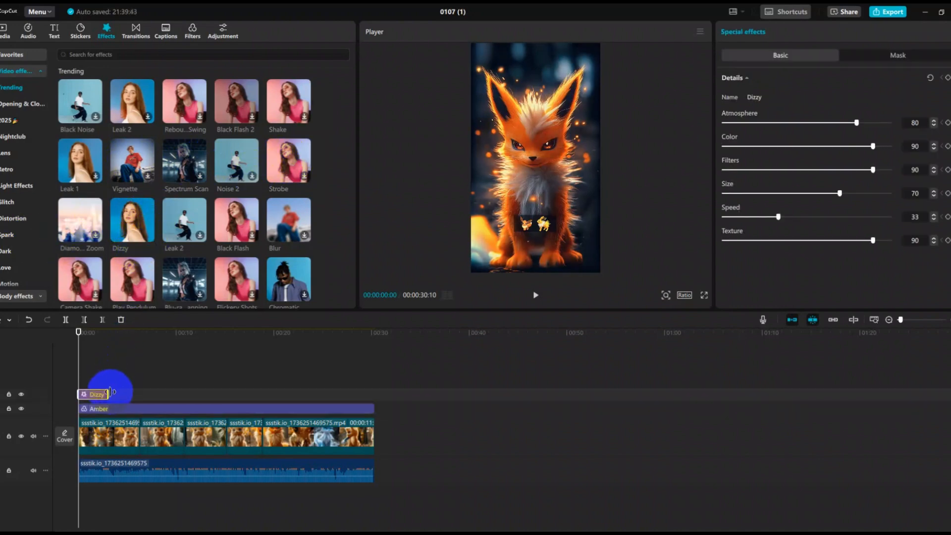
left_click_drag(110, 393, 372, 382)
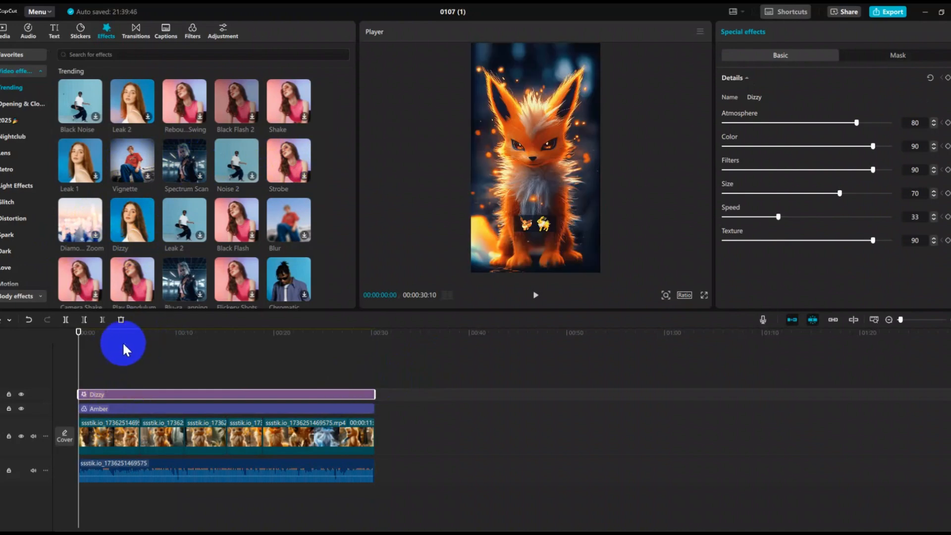
Set the Dizzy effect's Atmosphere to 39, Color to 100, Filters to 100, Size to 11, Speed to 43 and Texture to 100.
left_click_drag(80, 341, 150, 359)
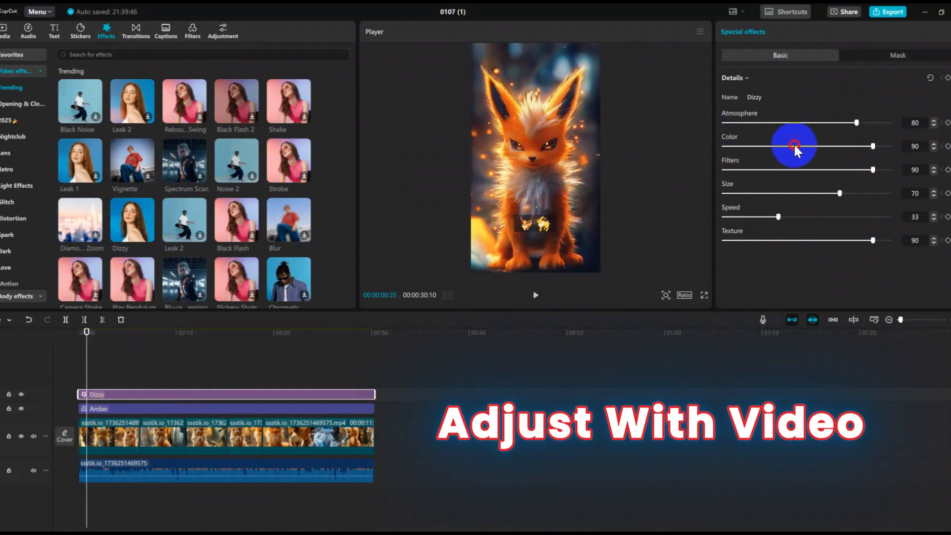
mouse_move(795, 148)
left_mouse_down()
mouse_move(824, 145)
mouse_move(714, 174)
mouse_move(875, 146)
mouse_move(896, 131)
mouse_move(790, 133)
left_mouse_up()
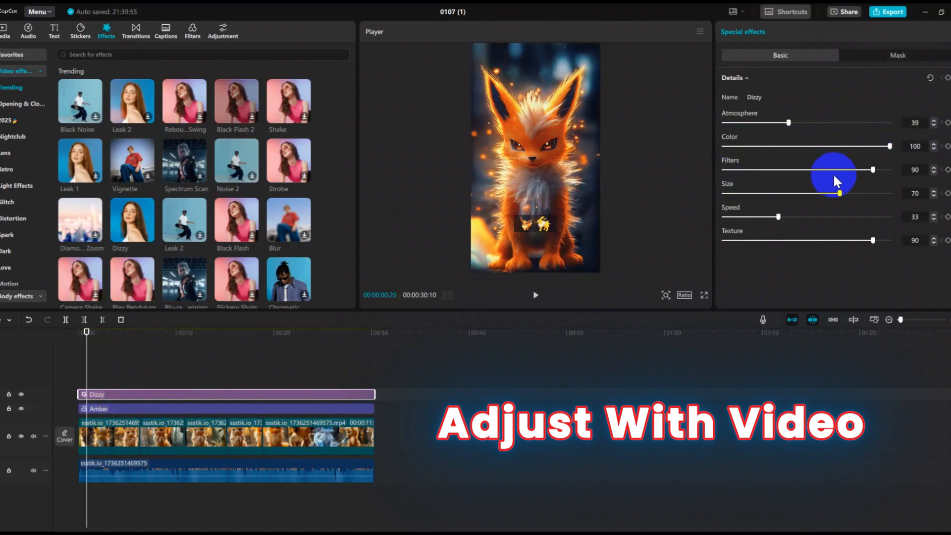
left_click_drag(873, 171, 938, 170)
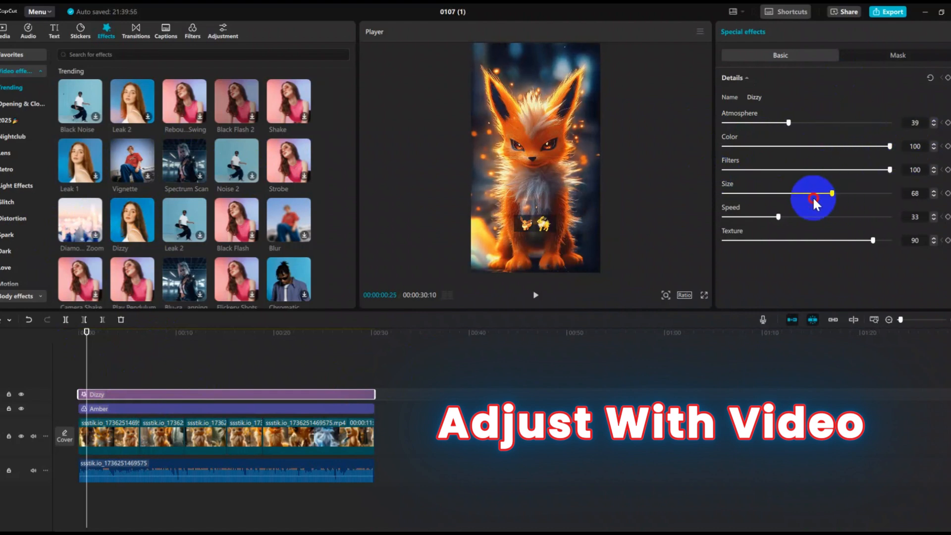
left_click_drag(814, 198, 740, 186)
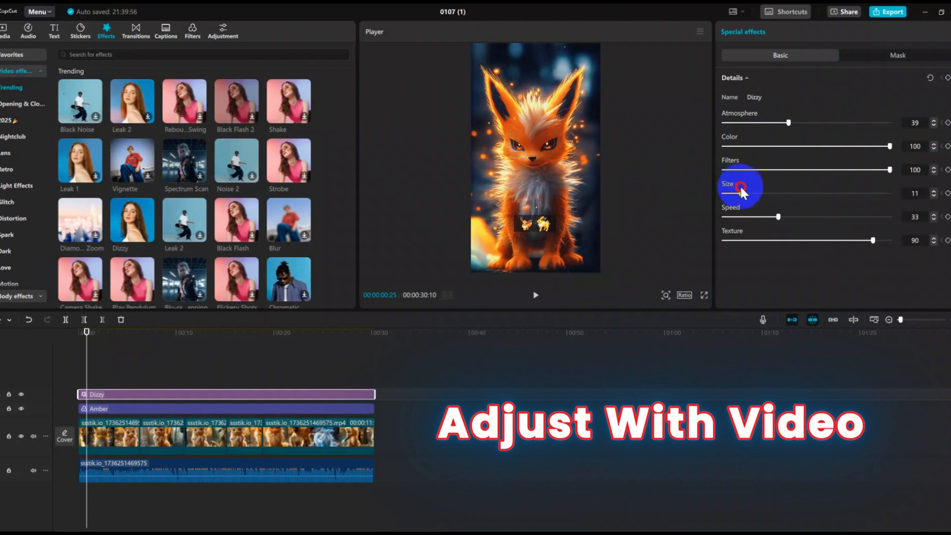
left_click(796, 218)
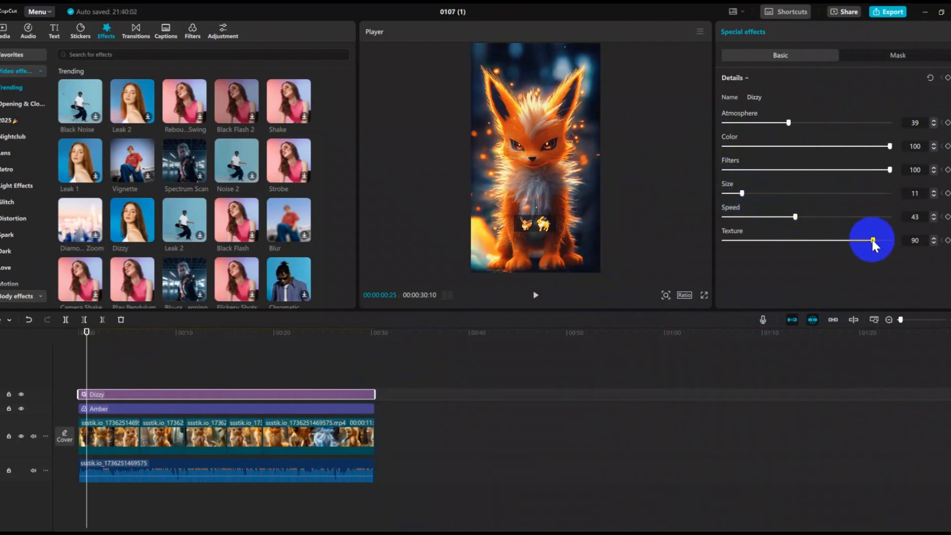
left_click_drag(873, 240, 928, 239)
Preview the edited video full screen from the start, skip ahead to about 17 seconds, then return to the editor and stop playback.
left_click_drag(99, 357, 38, 357)
left_click(704, 295)
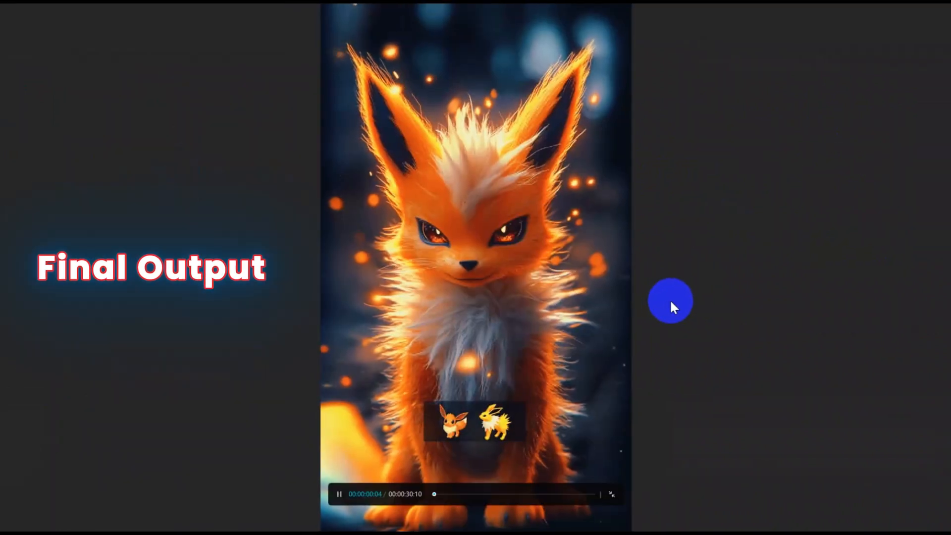
key("space")
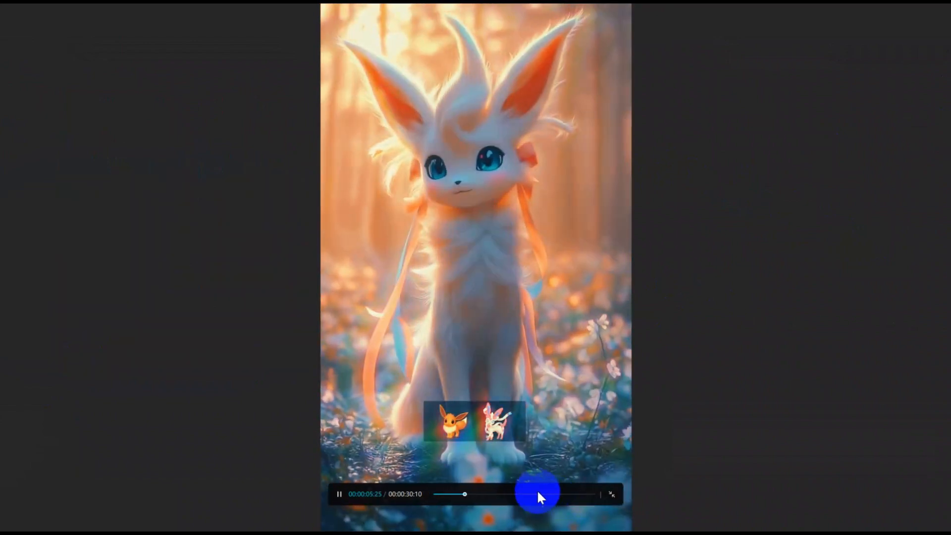
left_click(505, 493)
left_click(525, 495)
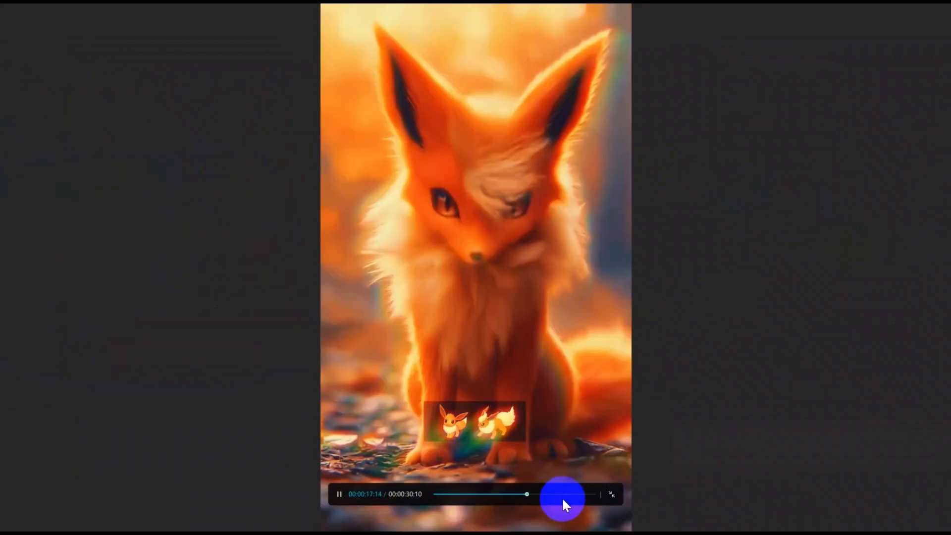
left_click(613, 494)
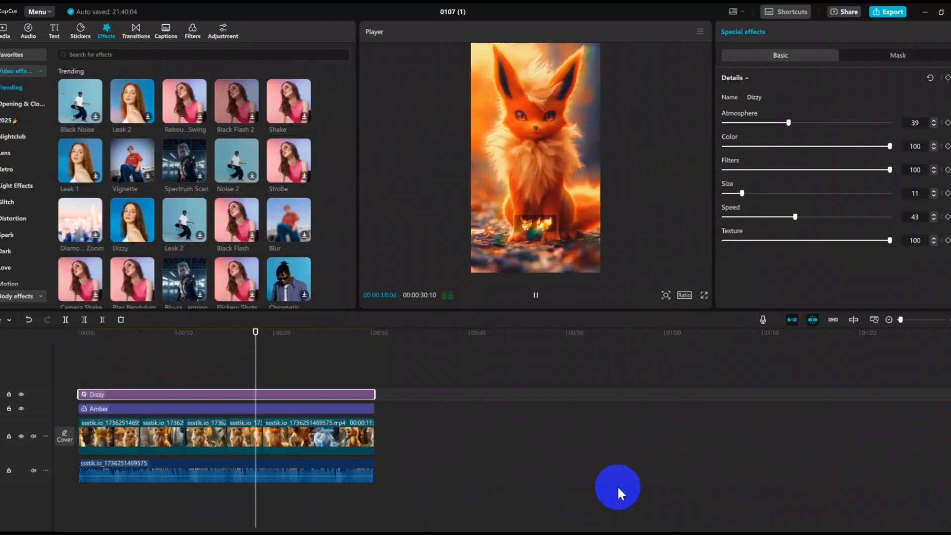
left_click(536, 296)
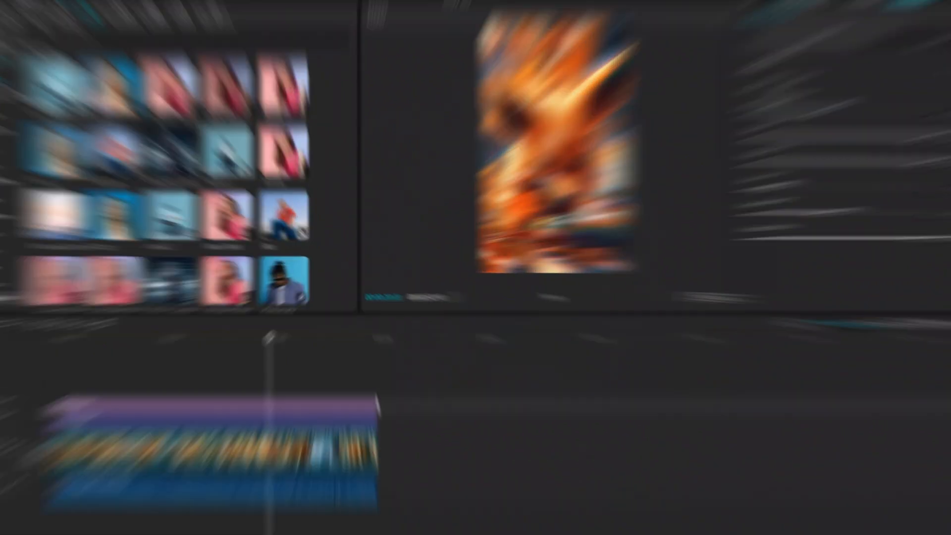